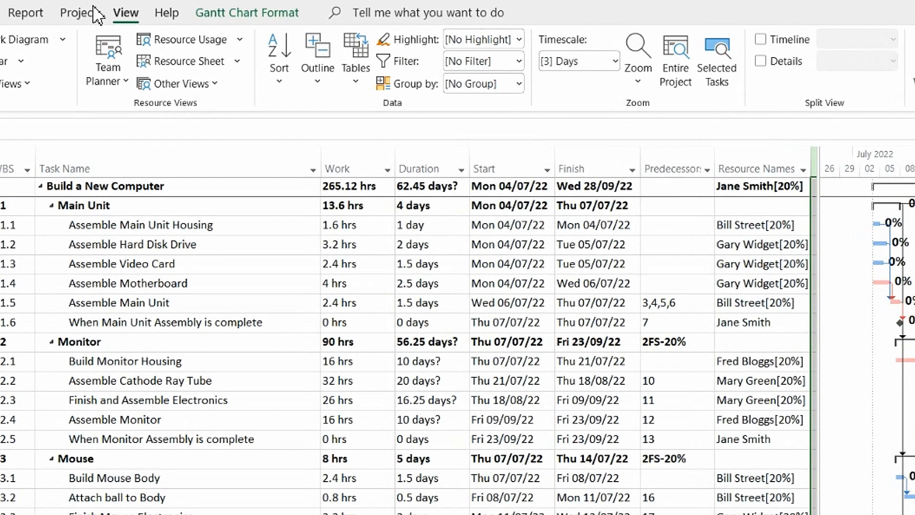
Set the first baseline (Baseline) for the entire project
click(78, 13)
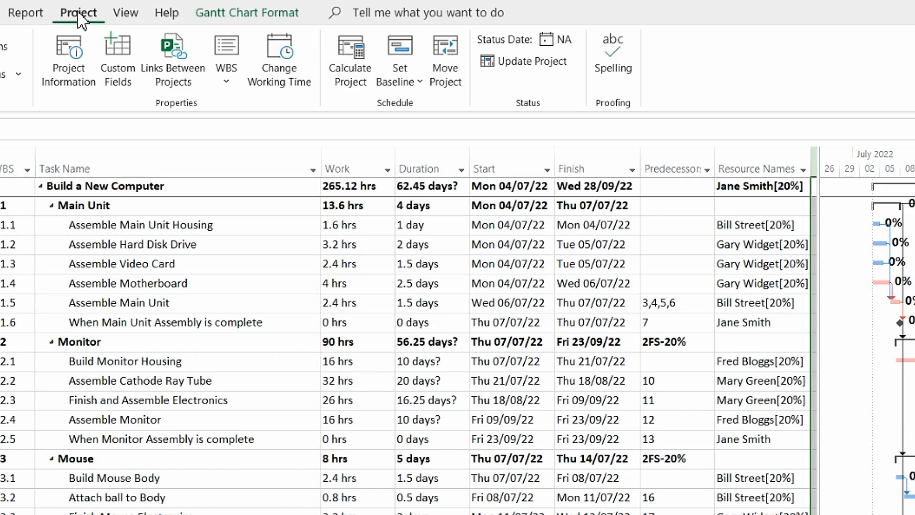
click(421, 84)
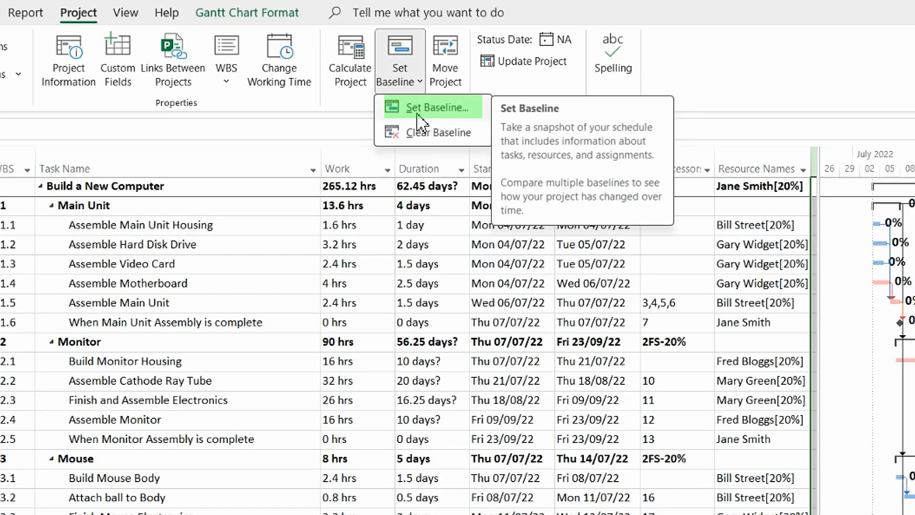
click(422, 113)
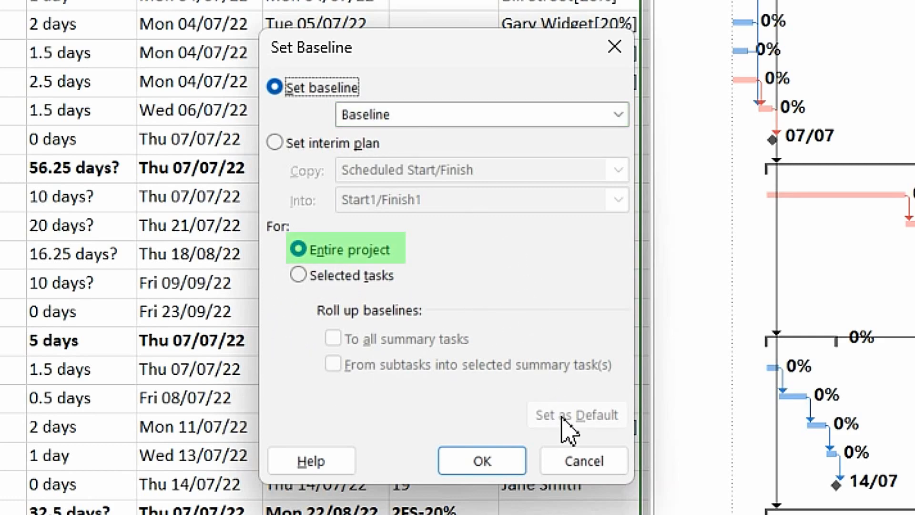
click(484, 462)
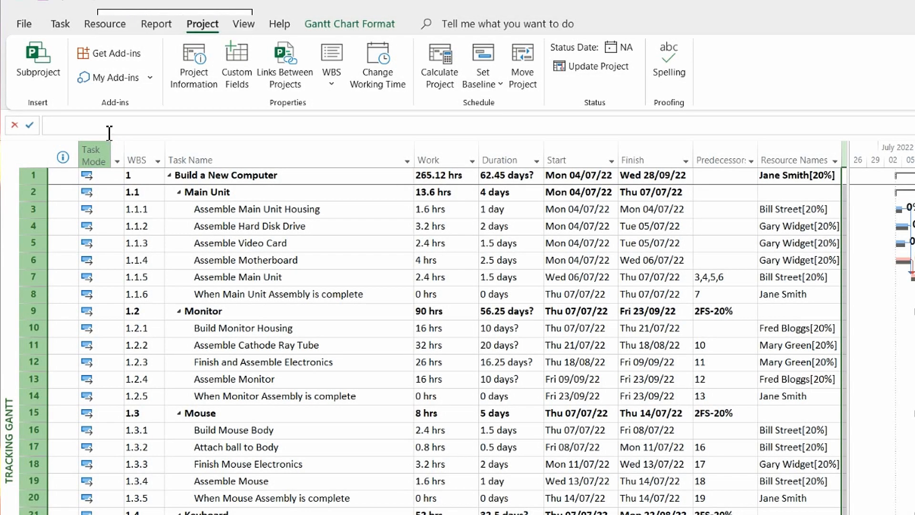
Save a copy of the project in the Training folder as "MS Project Training - Part 3v1"
click(24, 23)
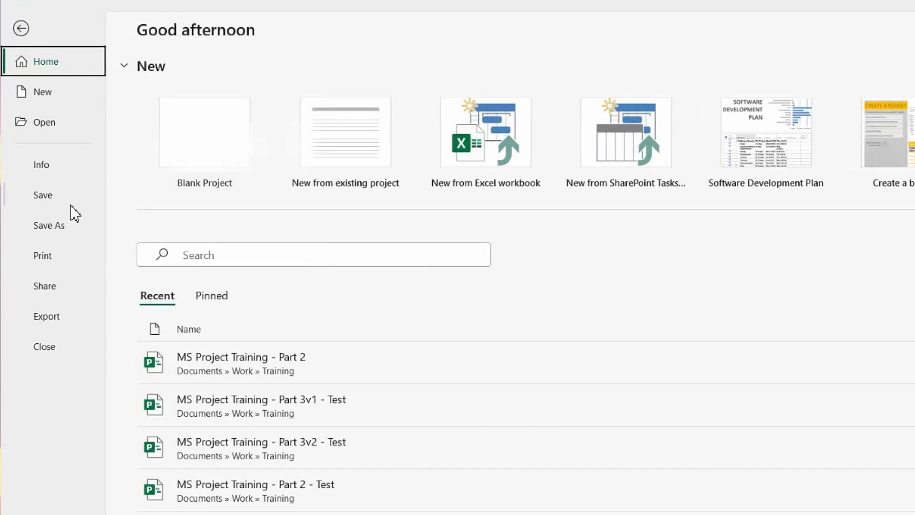
click(49, 231)
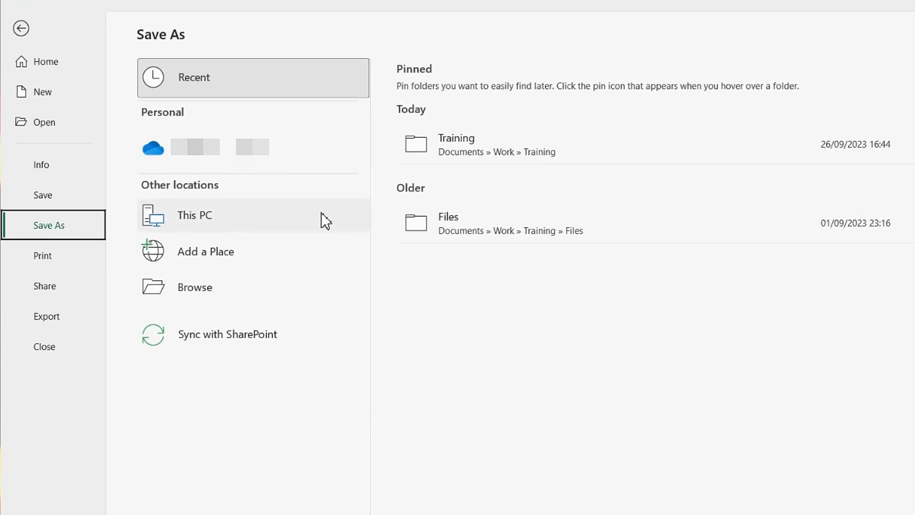
click(439, 151)
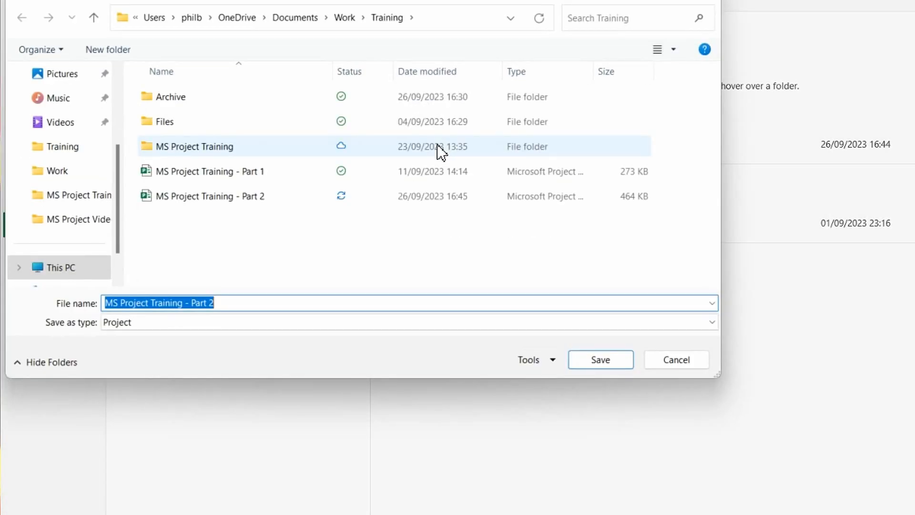
click(226, 304)
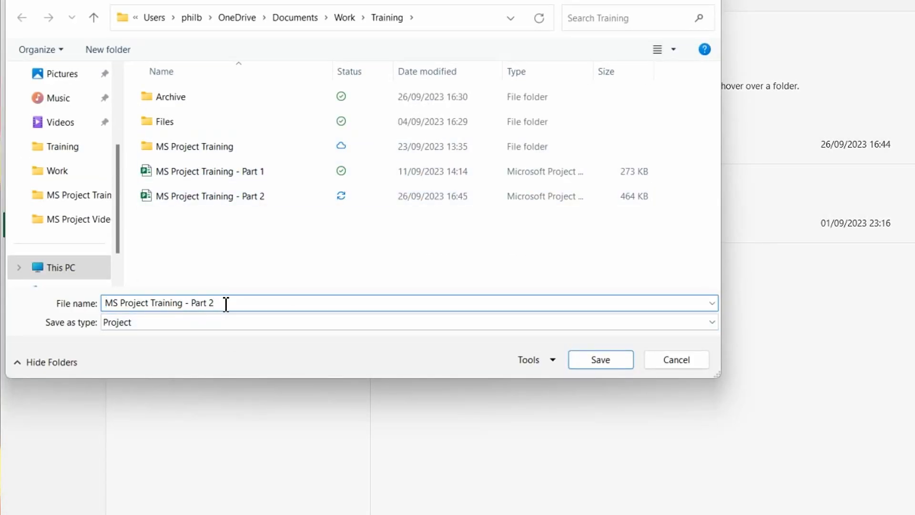
key(BackSpace)
text(3v1)
click(600, 365)
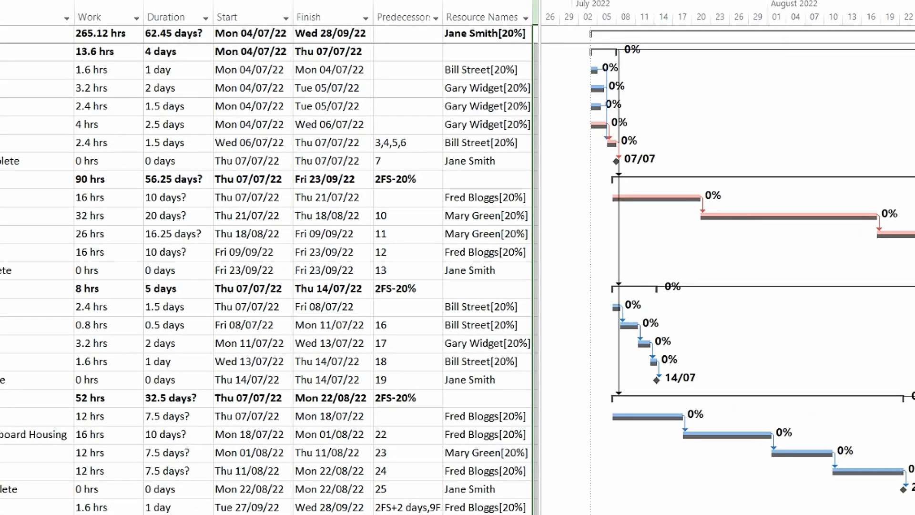
Change the project's start date to Monday 20/06/2022
click(123, 56)
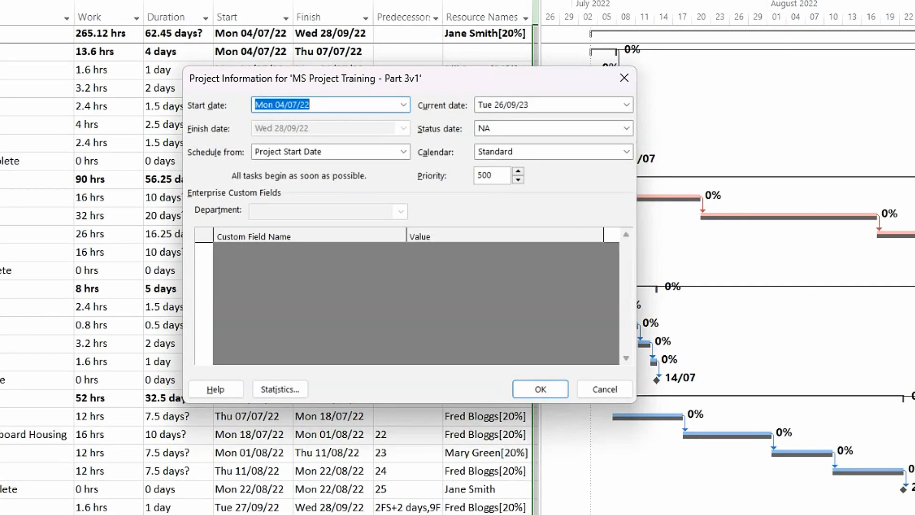
click(404, 105)
click(279, 124)
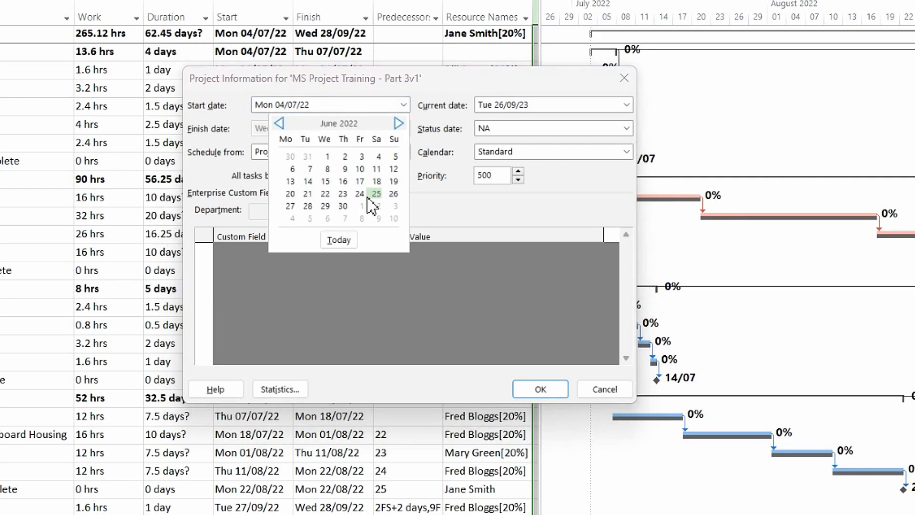
click(291, 195)
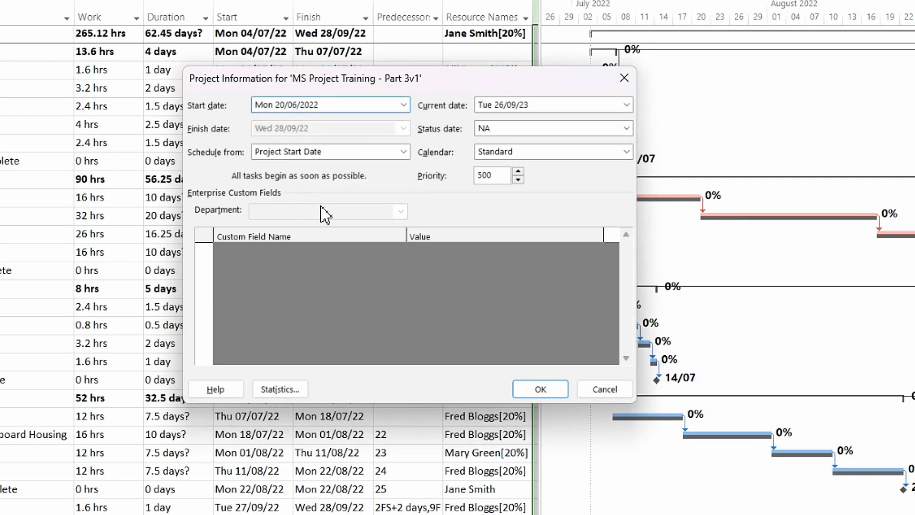
click(541, 389)
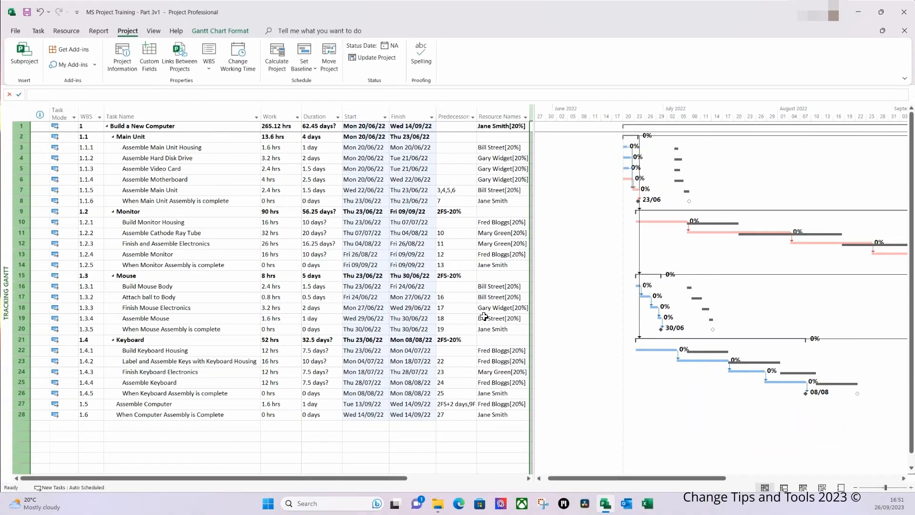
Examine the schedule shift across the entire project, including the project statistics for current versus baseline dates, duration, work and cost
click(154, 32)
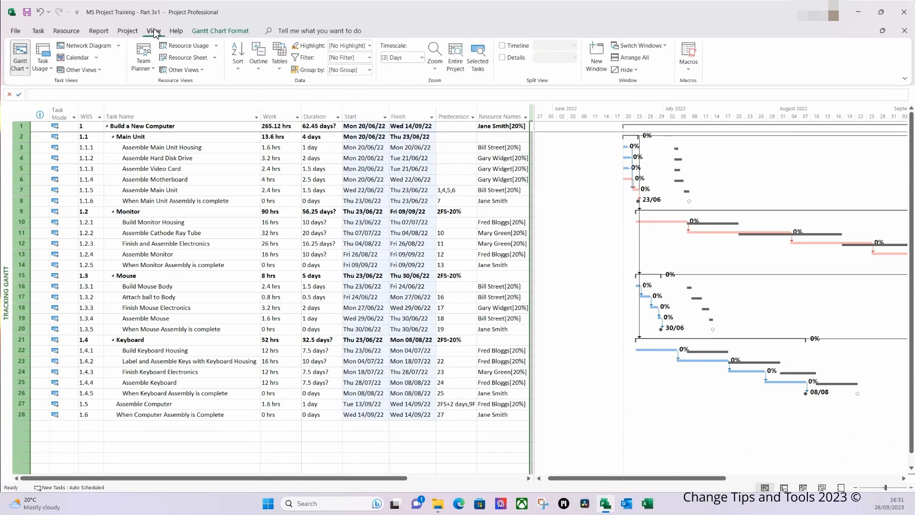
click(459, 63)
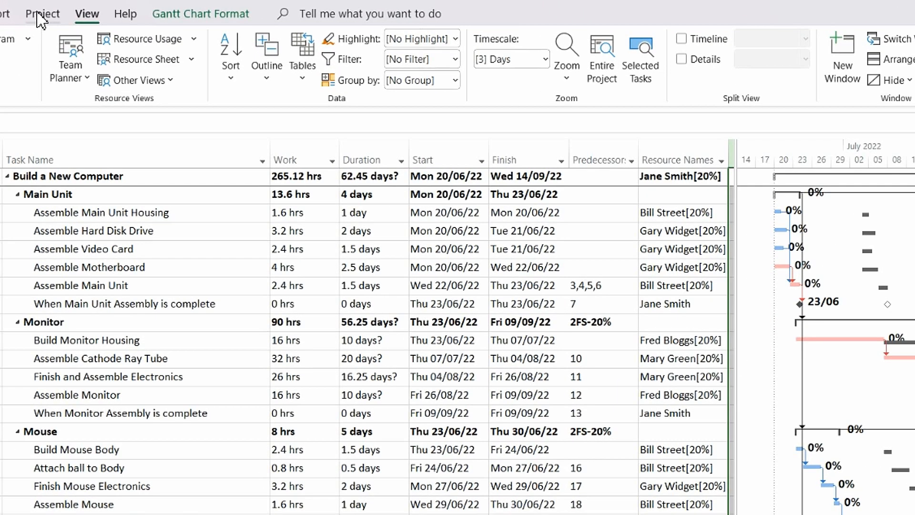
click(126, 33)
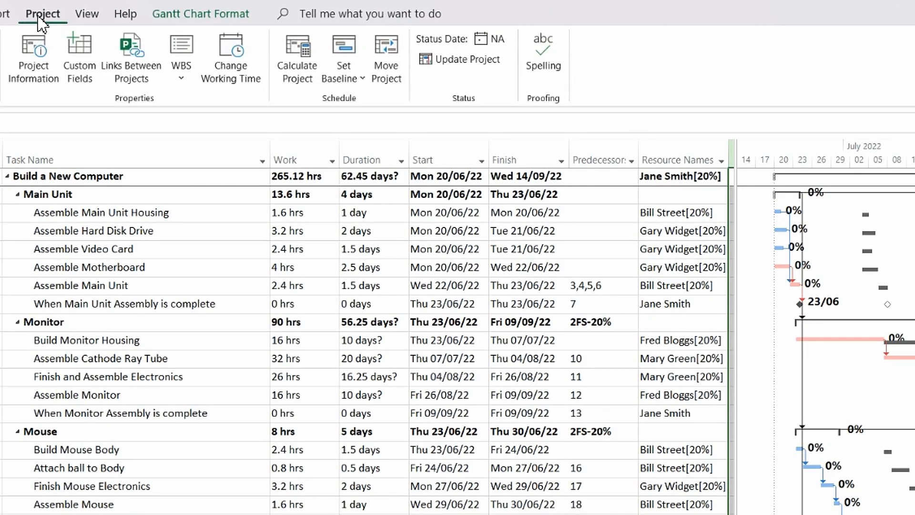
click(30, 77)
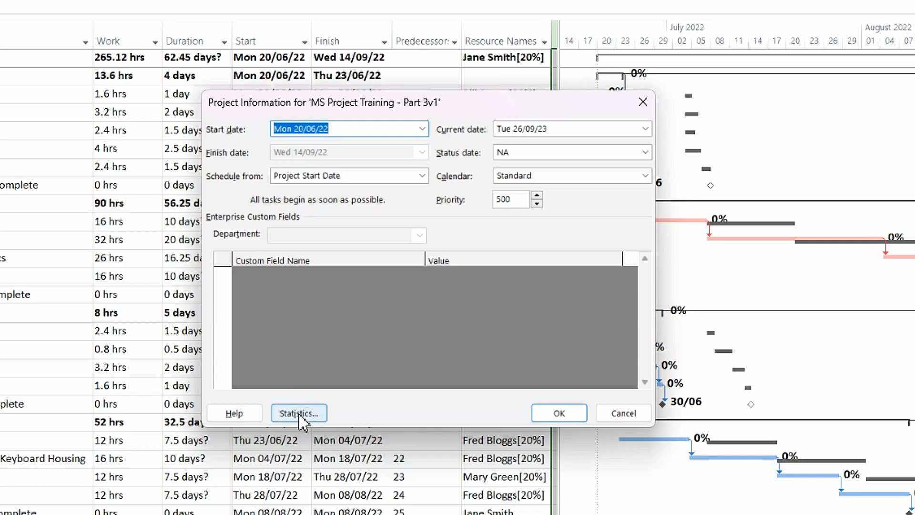
click(299, 413)
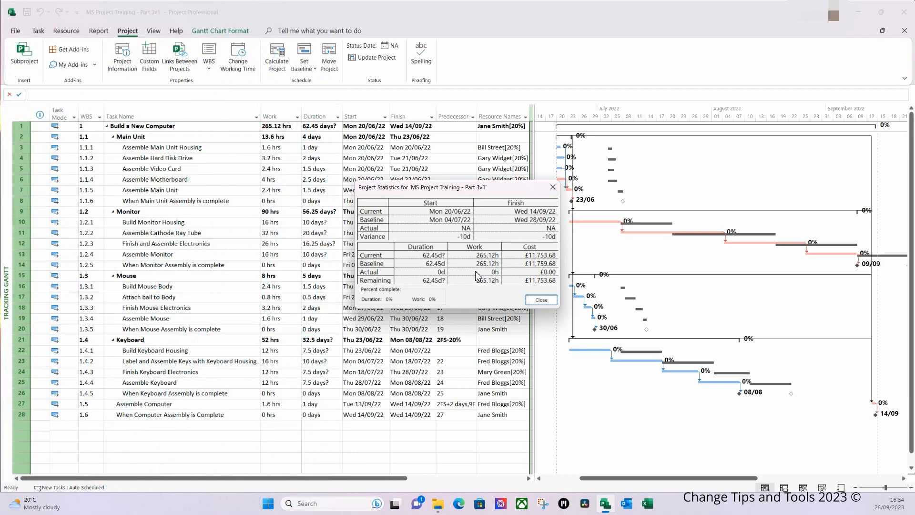
click(542, 300)
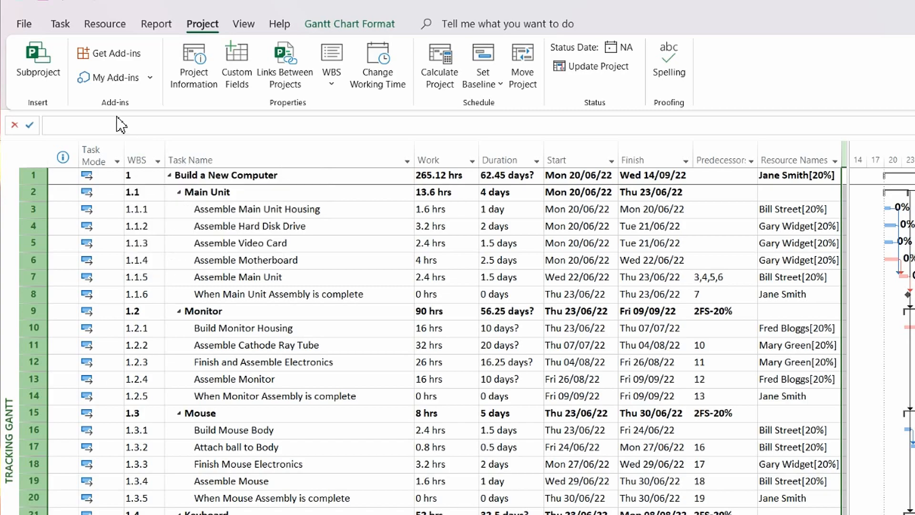
Save the rescheduled project in the Training folder as a new version named "MS Project Training - Part 3v2"
click(27, 28)
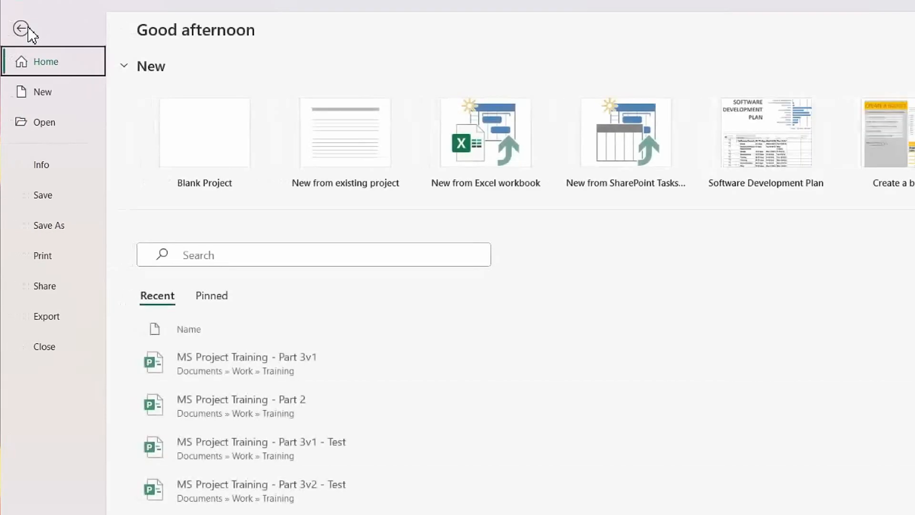
click(56, 227)
click(470, 153)
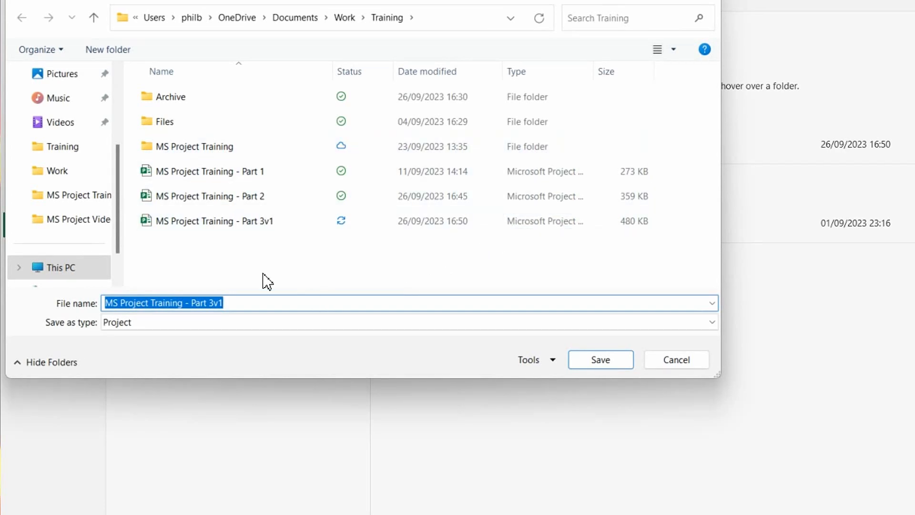
click(243, 302)
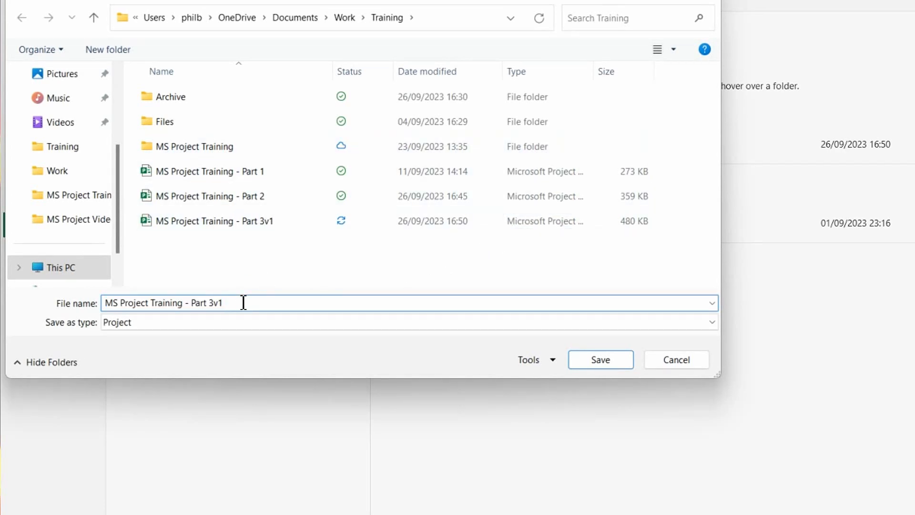
key(BackSpace)
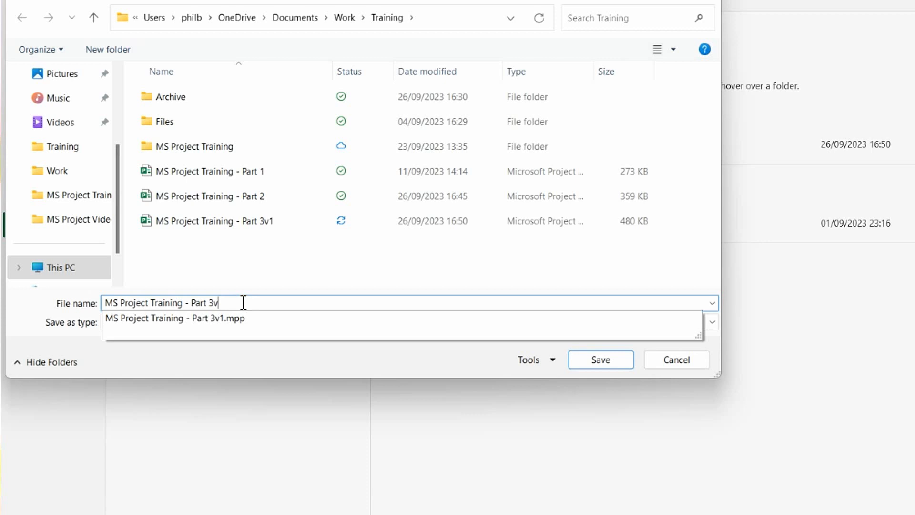
text(2)
click(599, 366)
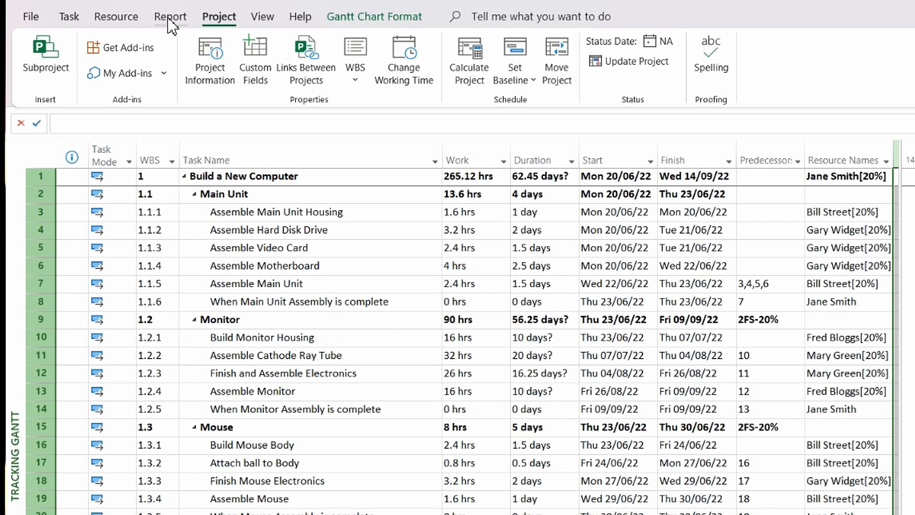
Start a Compare Projects report and choose "MS Project Training - Part 3v1" as the previous version
click(170, 19)
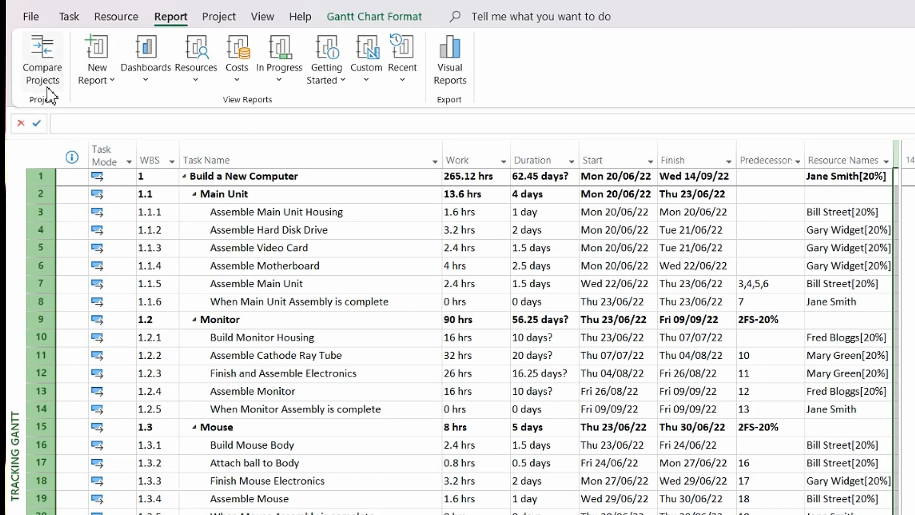
click(42, 71)
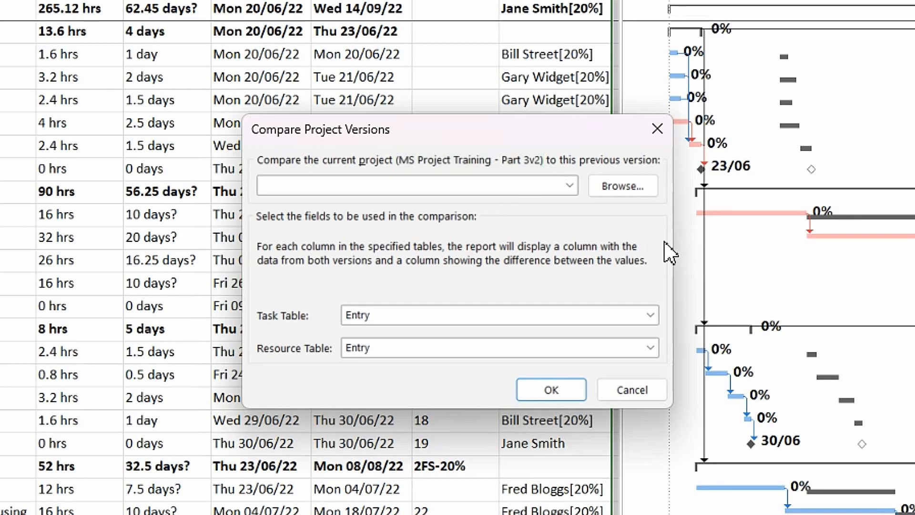
click(624, 187)
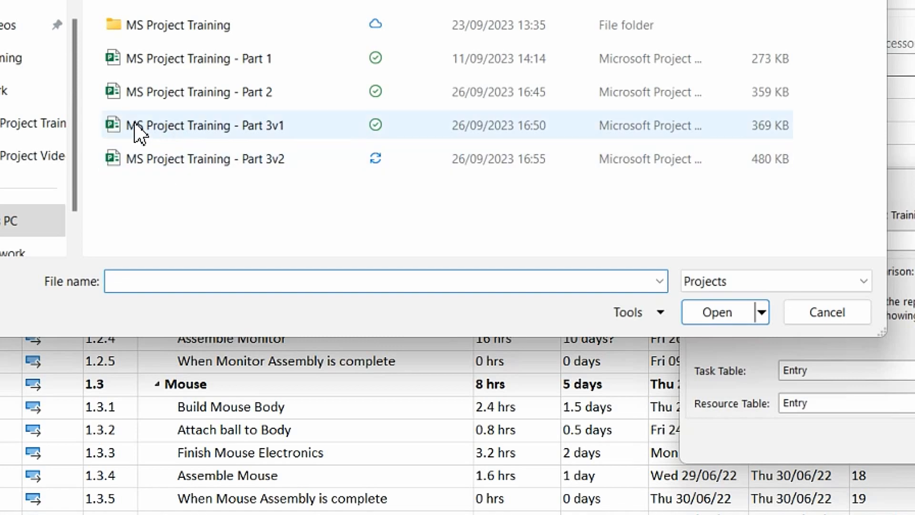
click(191, 125)
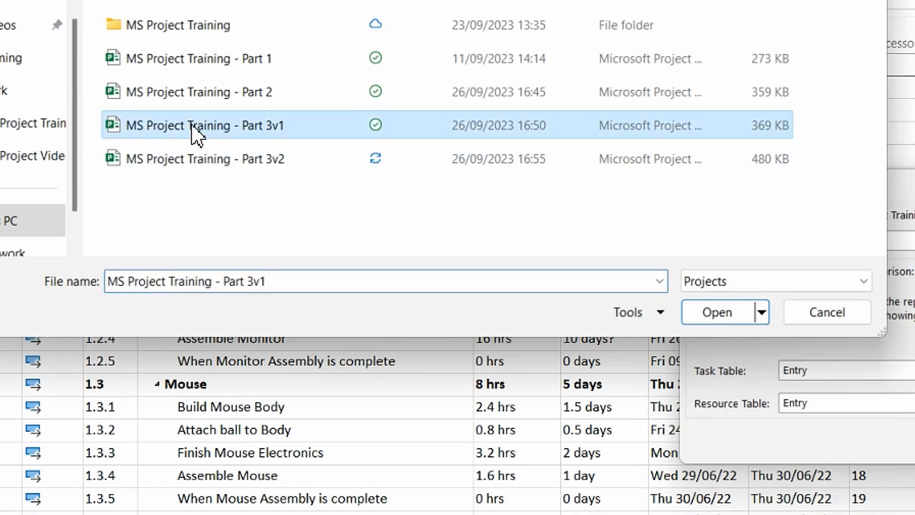
click(709, 311)
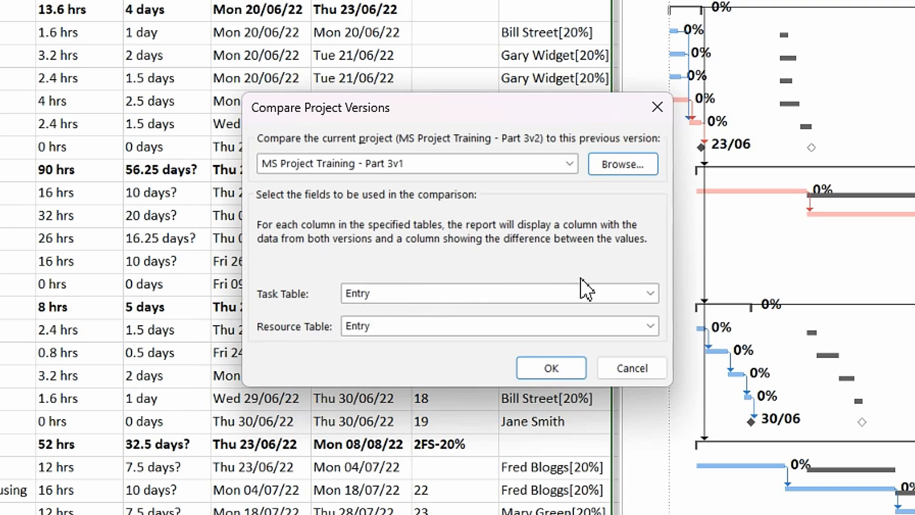
Generate the comparison report using the Cost table for both tasks and resources, accepting fewer columns, and widen the report's legend pane
click(650, 293)
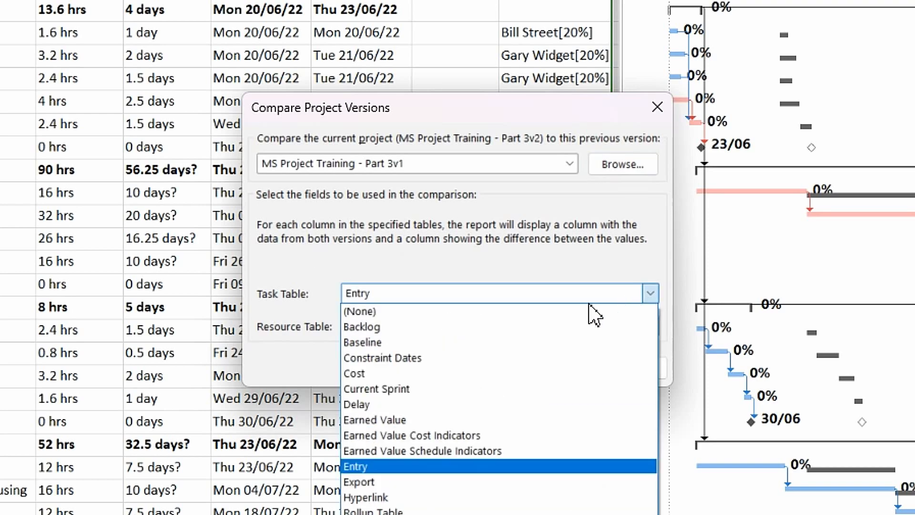
click(477, 373)
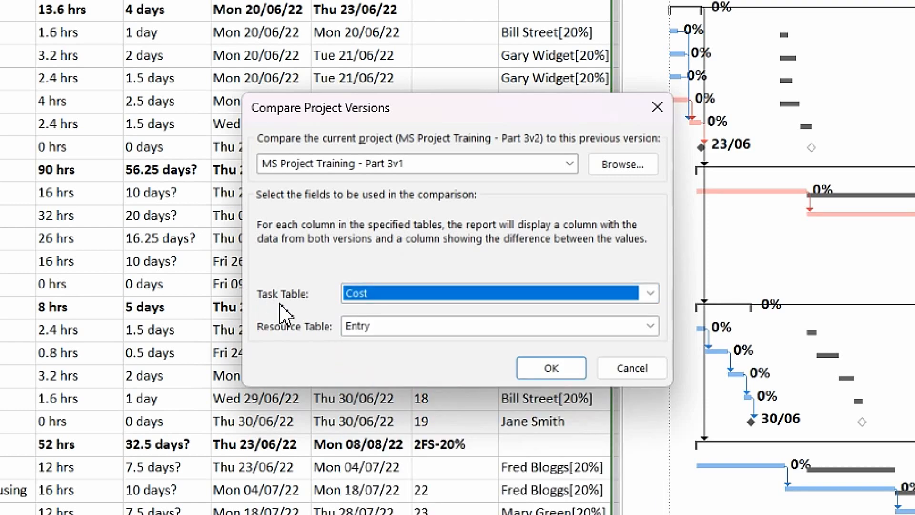
click(650, 326)
click(500, 363)
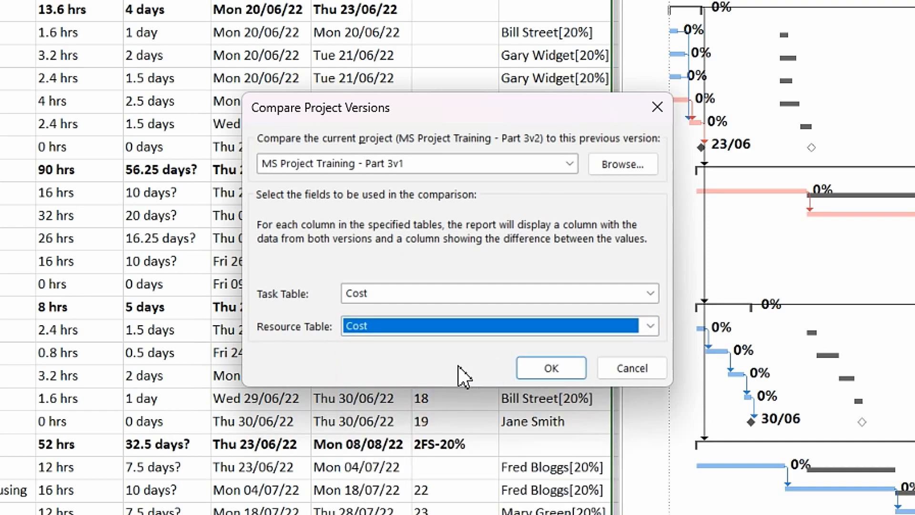
click(551, 369)
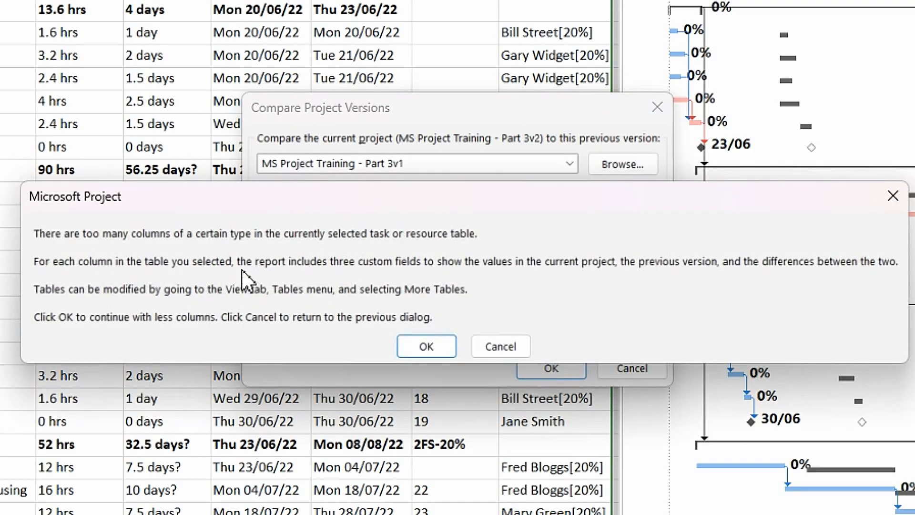
click(409, 350)
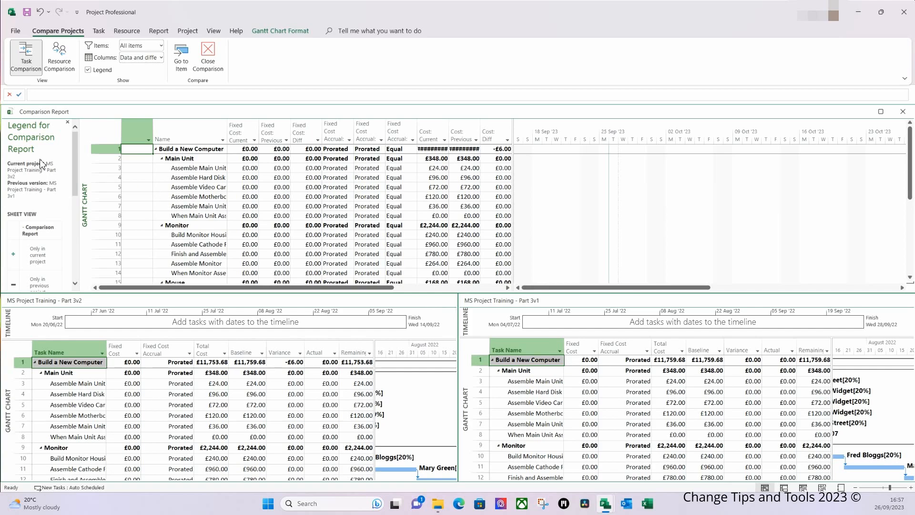
drag(77, 149, 193, 148)
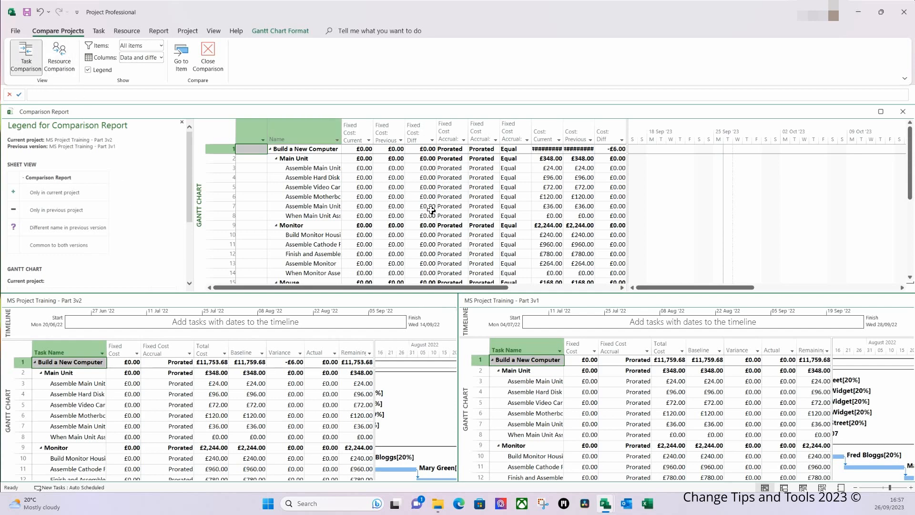
Widen the comparison report's table area and fit the current and previous Cost and Baseline Cost columns to their values
drag(629, 184, 801, 196)
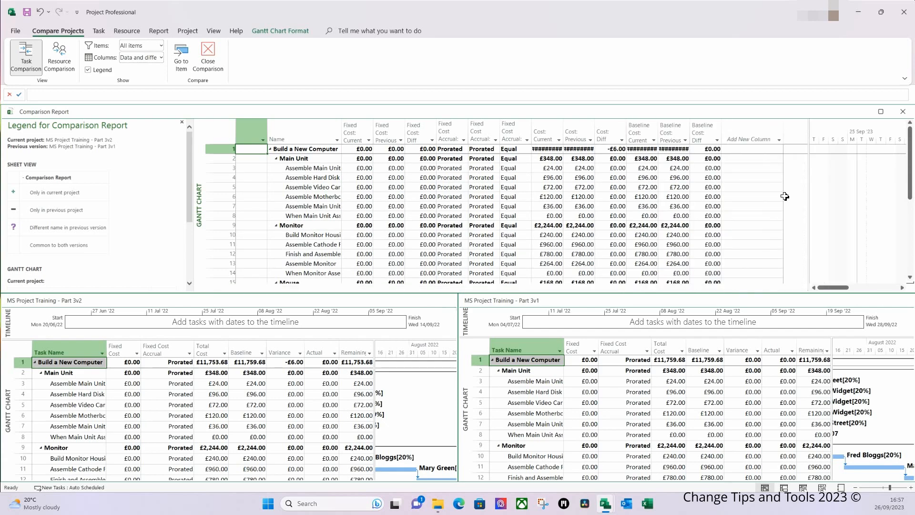
double_click(692, 138)
double_click(658, 135)
double_click(595, 136)
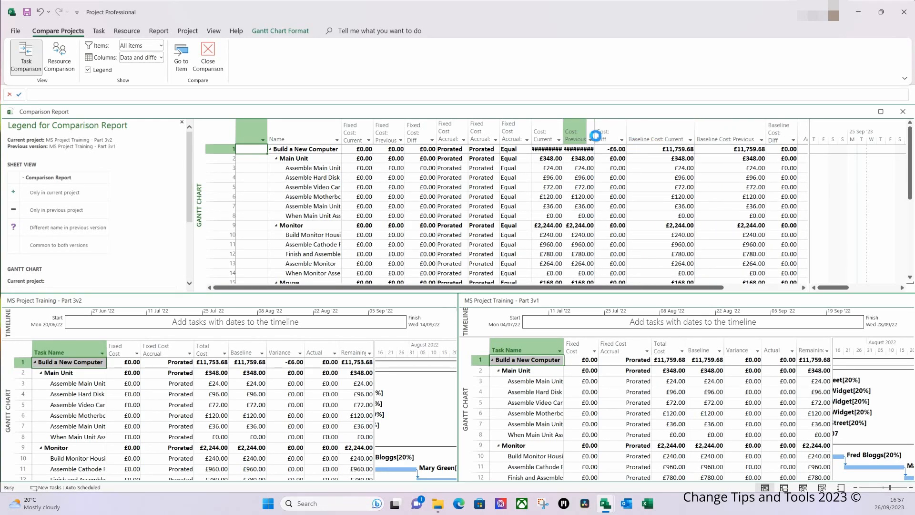
double_click(564, 135)
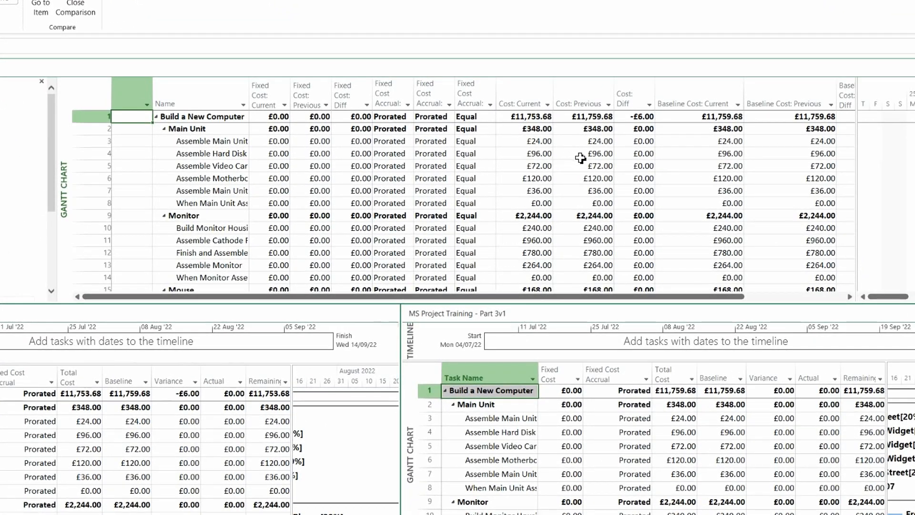
Examine the Cost Diff column for all tasks, widen the Name column to read the Keyboard tasks, and show the resource comparison
scroll(584, 155, down, 1)
scroll(615, 143, up, 1)
click(637, 98)
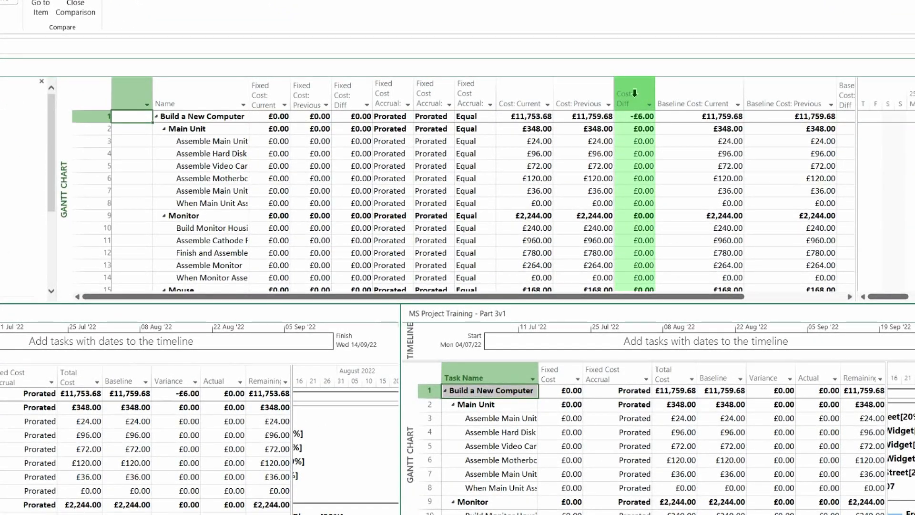
scroll(643, 129, down, 2)
scroll(643, 128, down, 1)
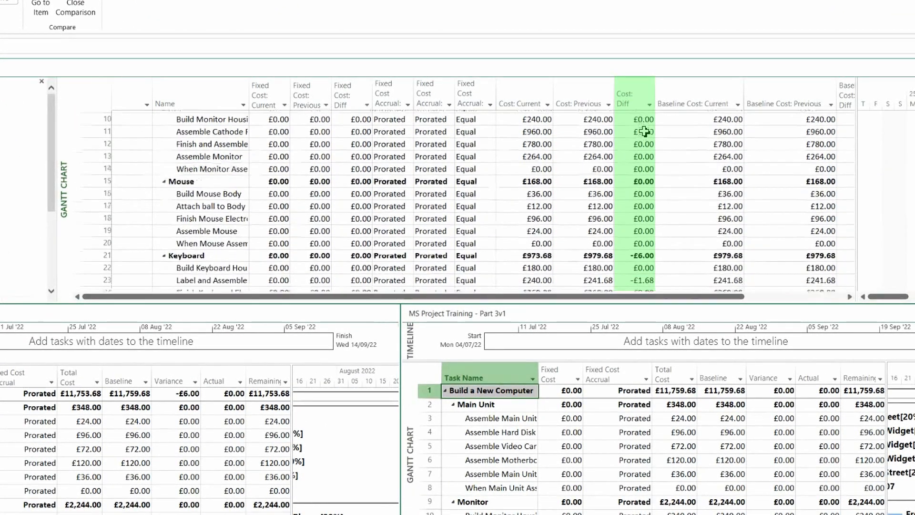
scroll(641, 230, down, 1)
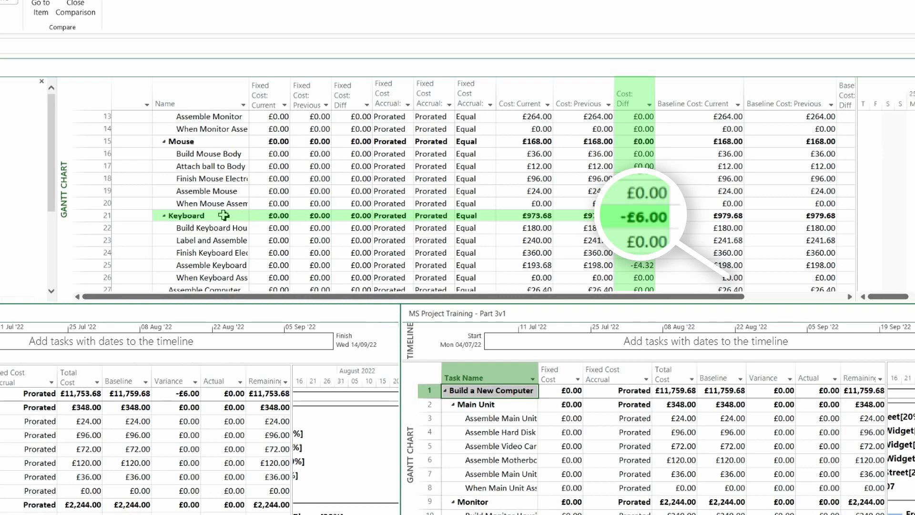
scroll(223, 213, down, 1)
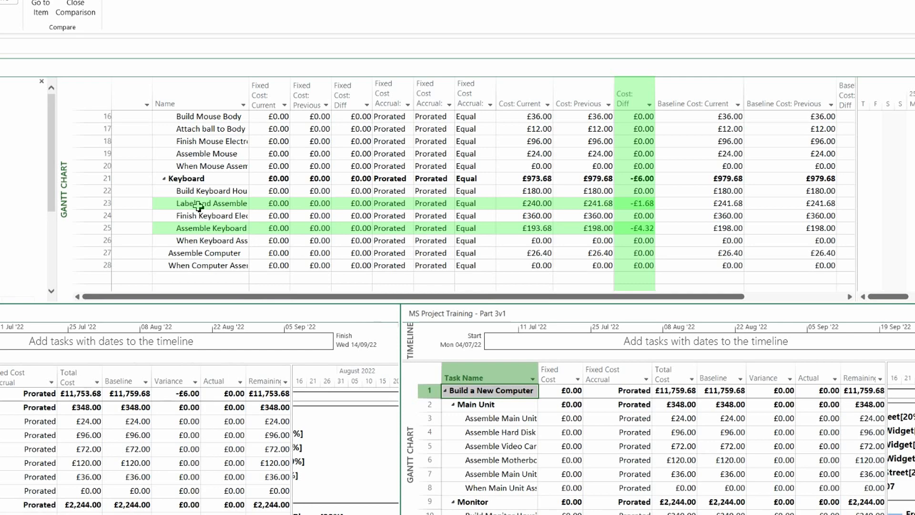
drag(249, 107, 340, 107)
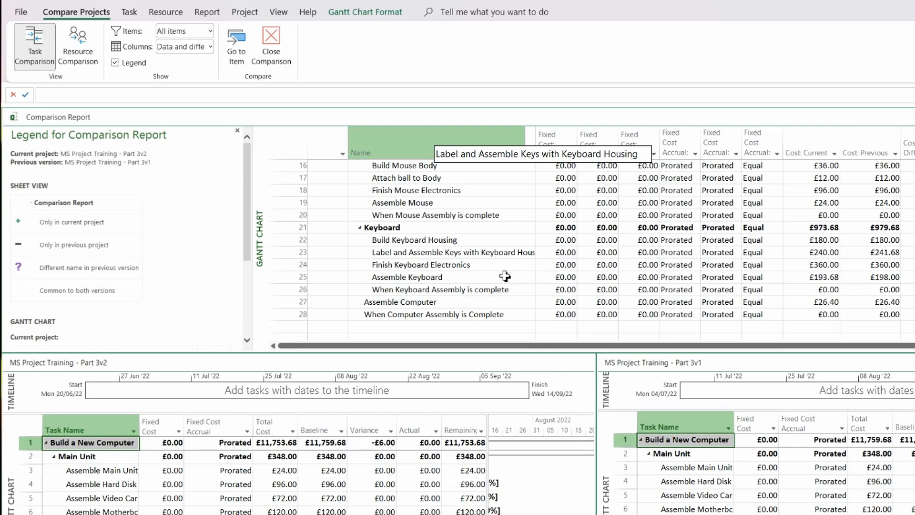
click(80, 55)
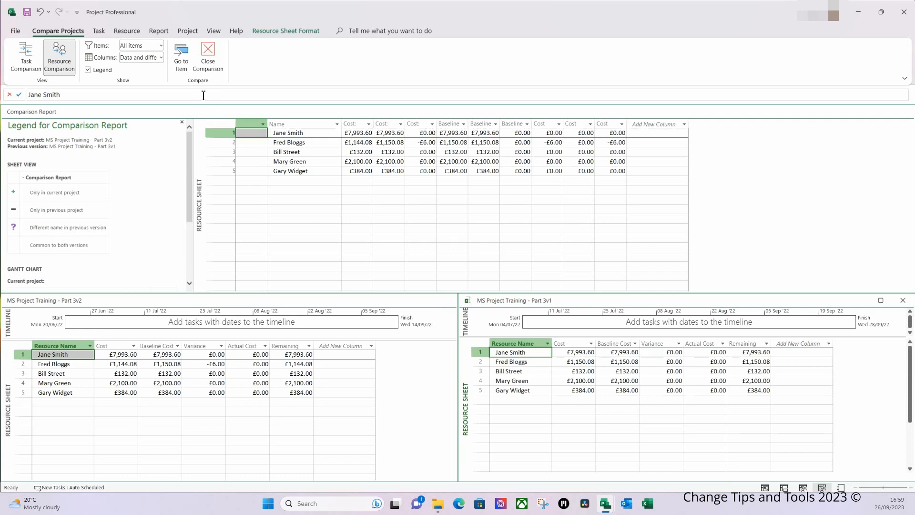
Close the comparison and the "MS Project Training - Part 3v1" file without saving its changes
click(209, 71)
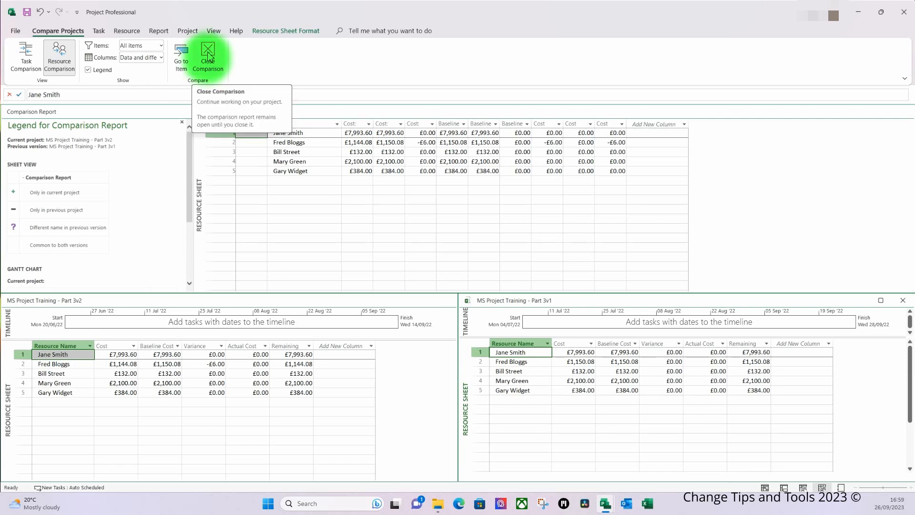
click(212, 60)
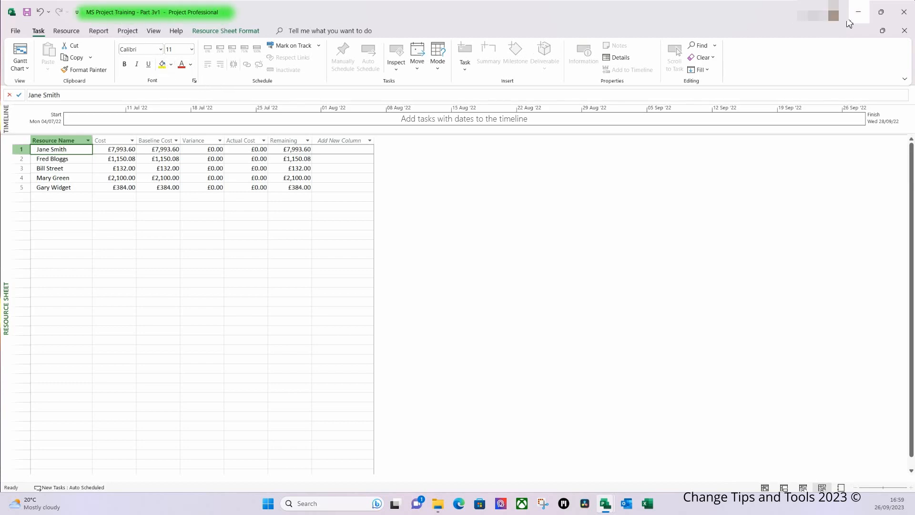
click(905, 31)
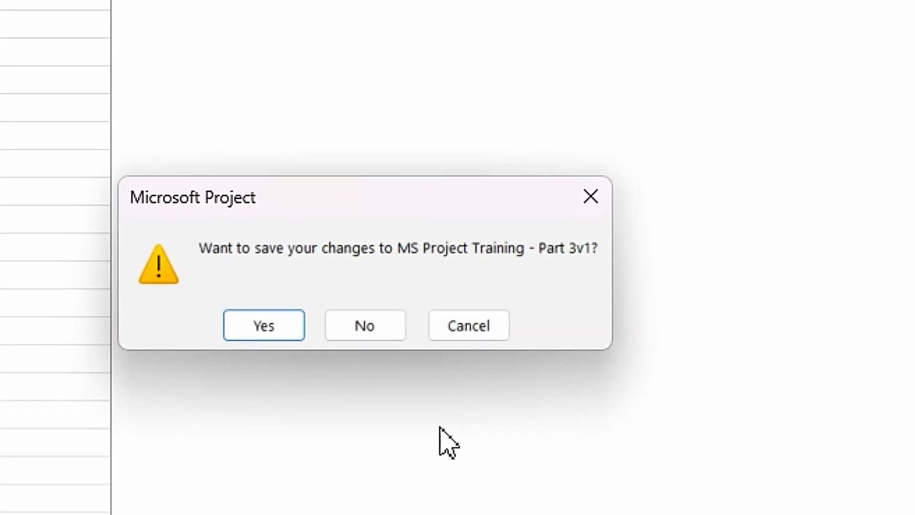
click(374, 326)
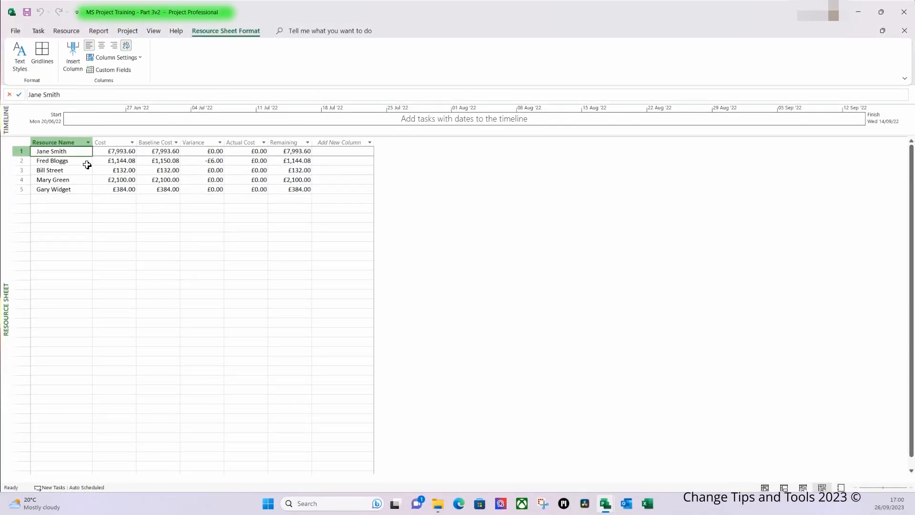
Return to the Gantt Chart, apply the Entry table, and switch the project to the Tracking Gantt view
click(40, 33)
click(21, 57)
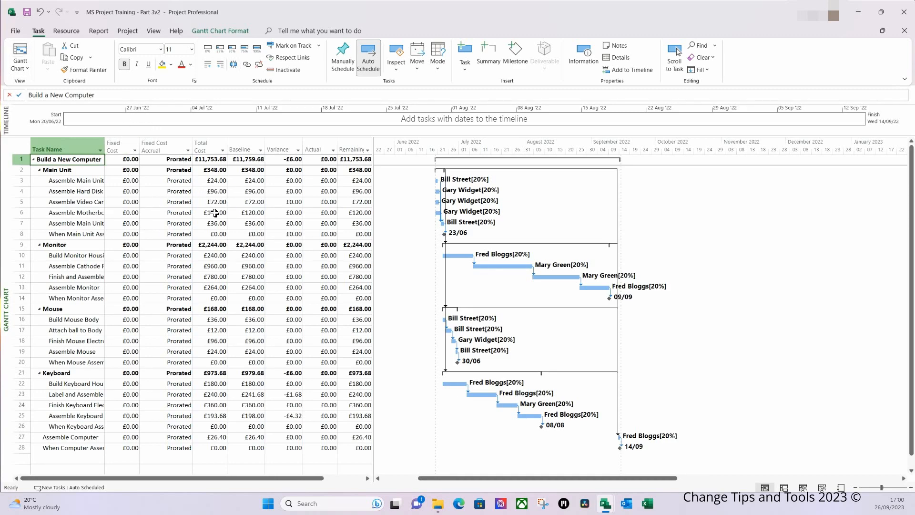
click(154, 31)
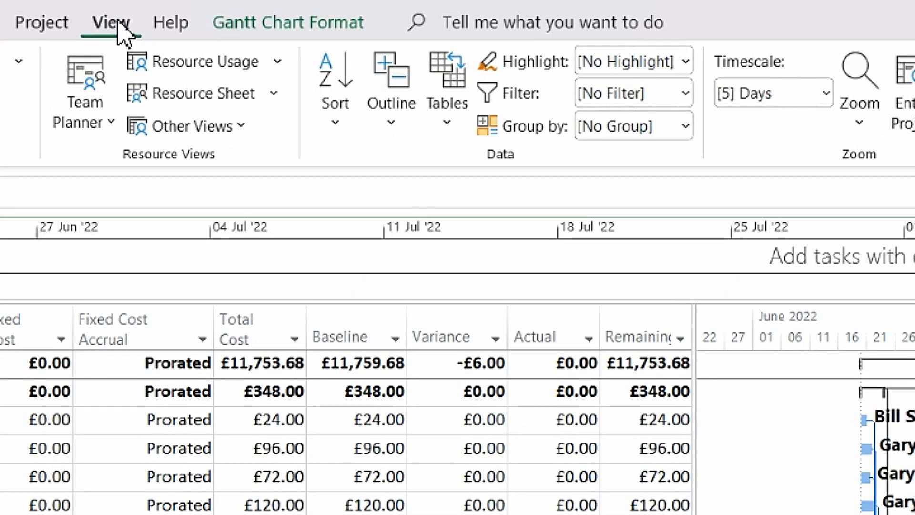
click(451, 125)
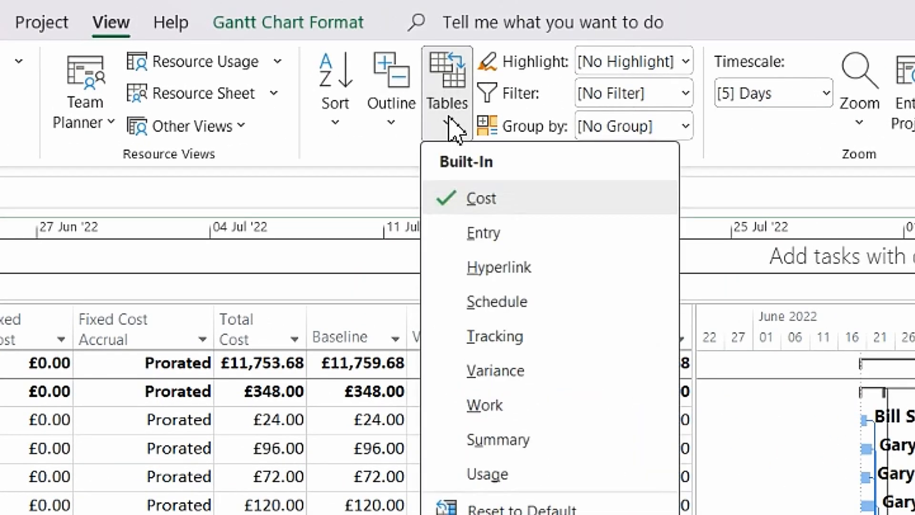
click(483, 234)
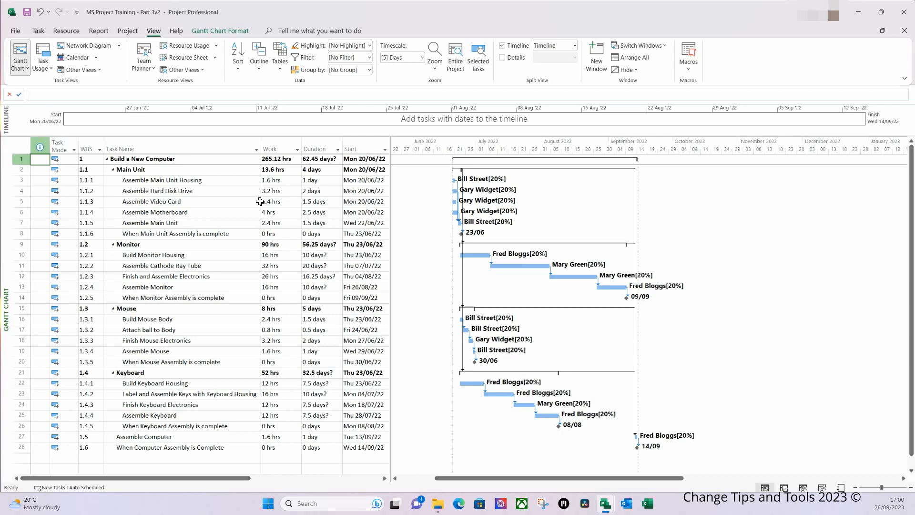
click(27, 70)
click(41, 112)
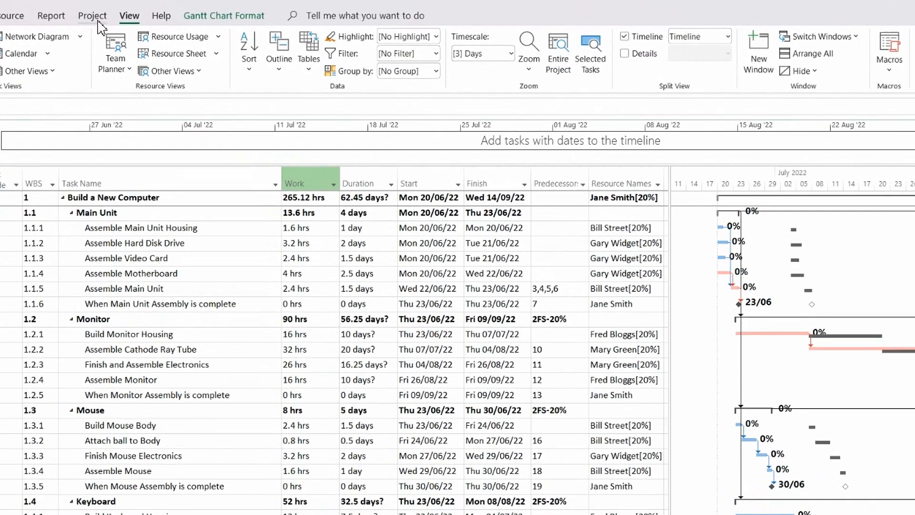
Set the baseline again for the entire project, overwriting the existing Baseline data, and fit the whole project in the chart
click(126, 30)
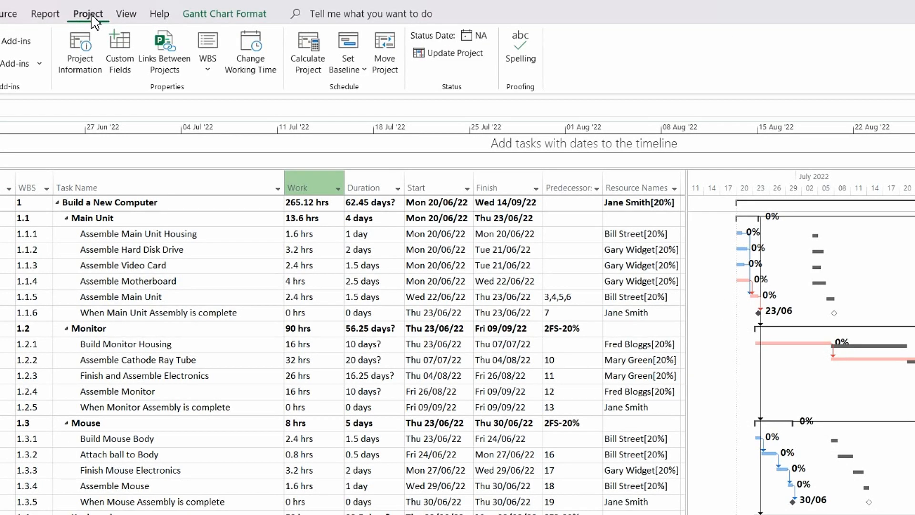
click(362, 72)
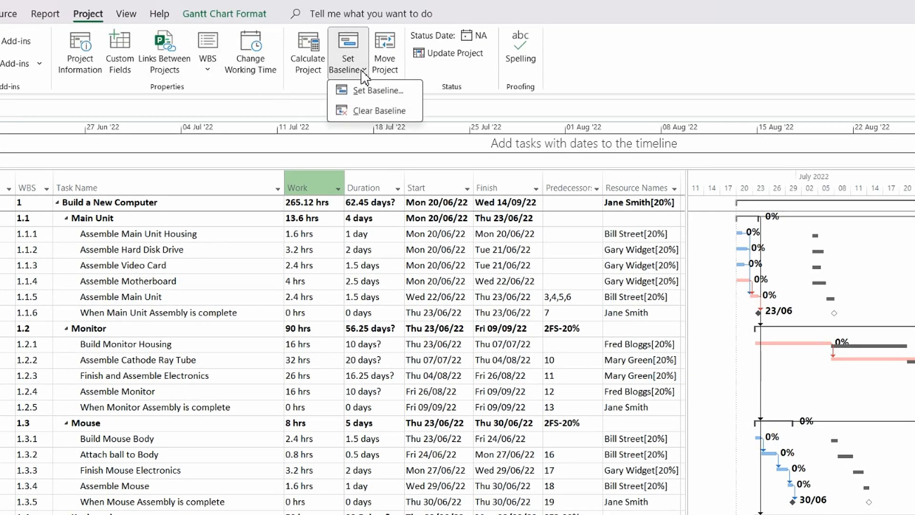
click(376, 100)
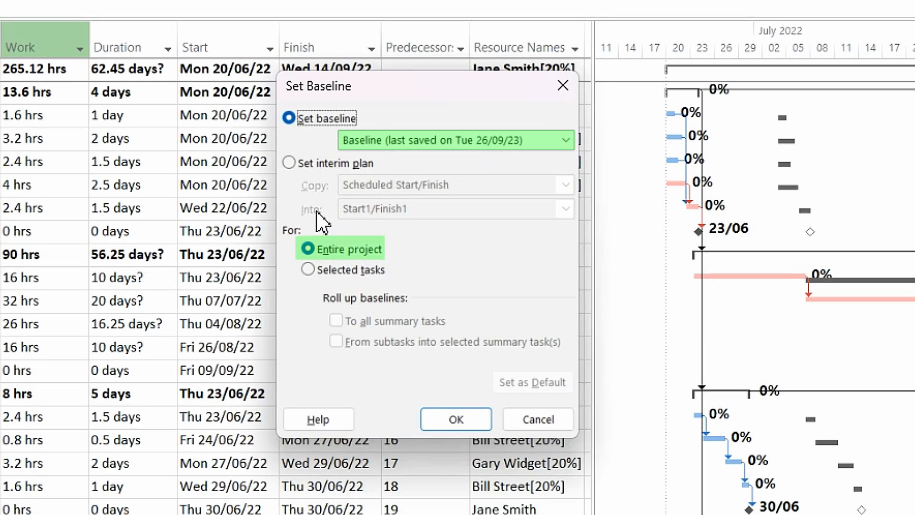
click(456, 422)
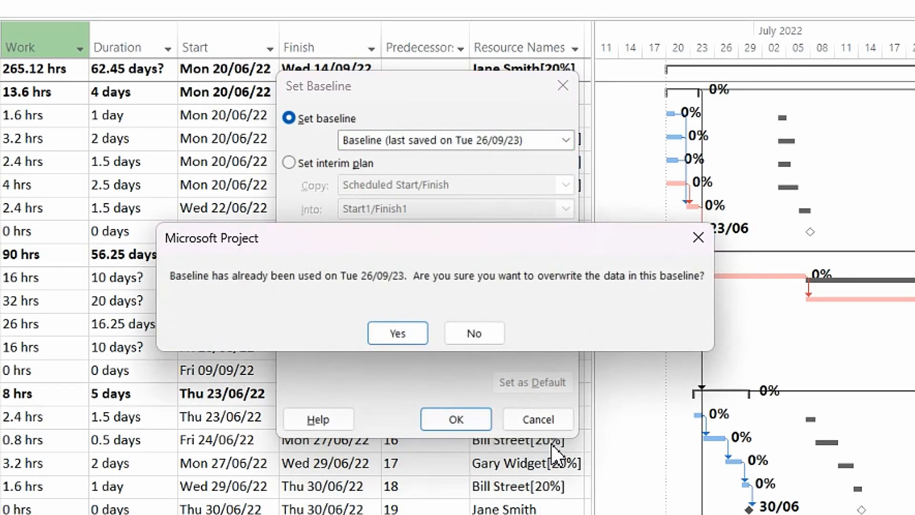
click(387, 337)
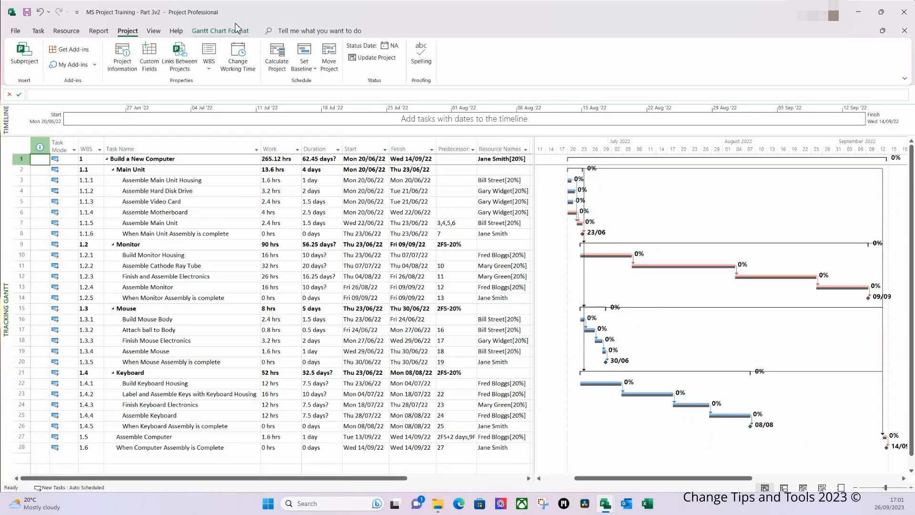
click(154, 31)
click(456, 62)
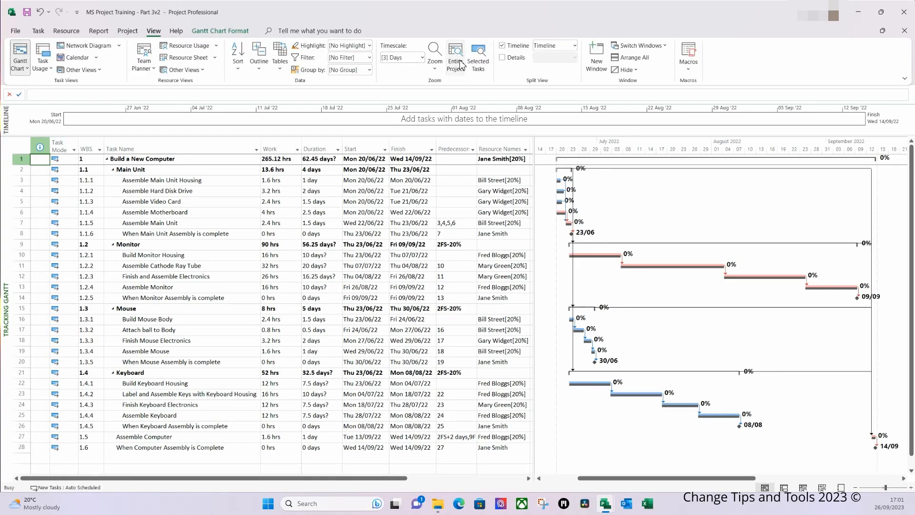